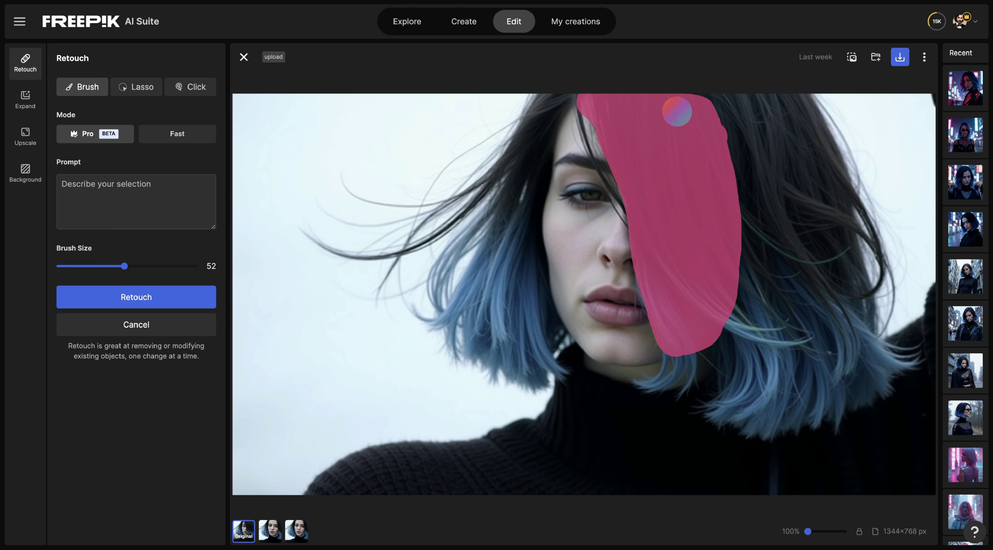
Retouch the brushed area of hair covering one side of the woman's face
click(166, 304)
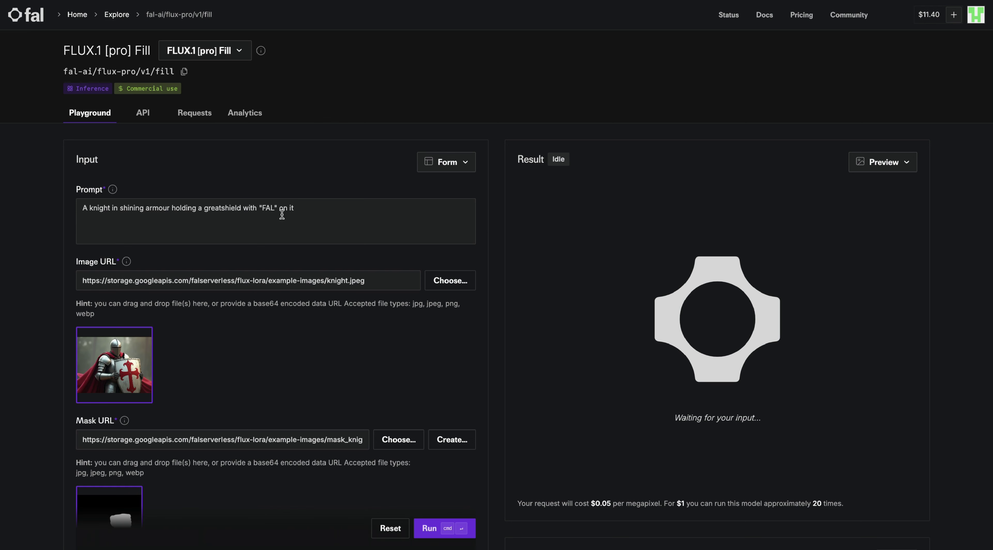
Review the FLUX.1 [pro] Fill playground on fal, and the prompt, subject image and output of the consistent-character run on Replicate
scroll(282, 215, down, 3)
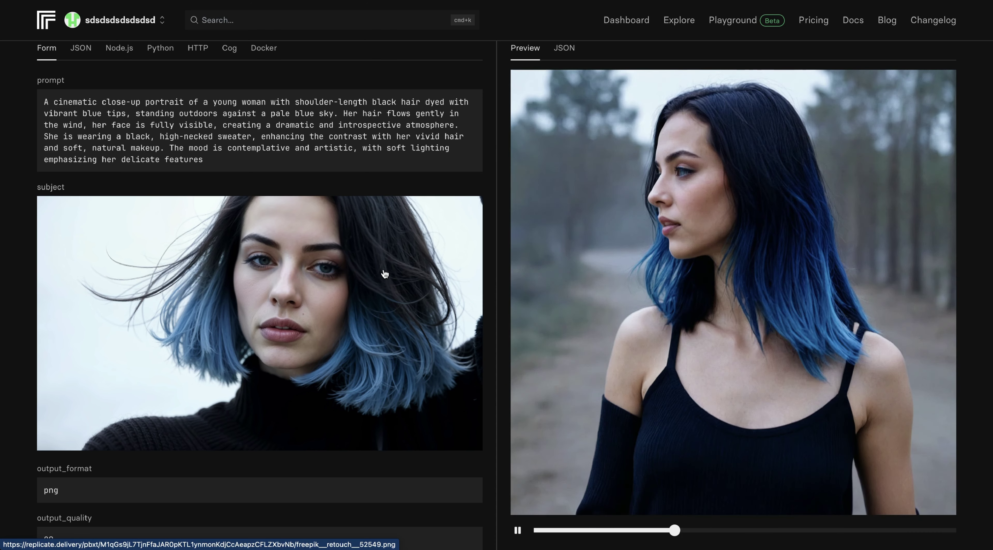
scroll(384, 274, up, 3)
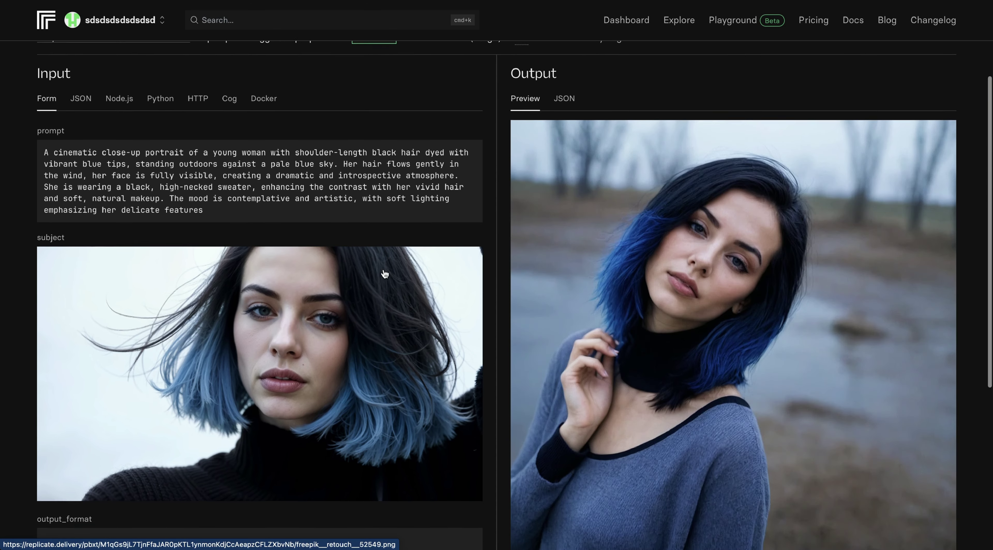
scroll(385, 273, up, 1)
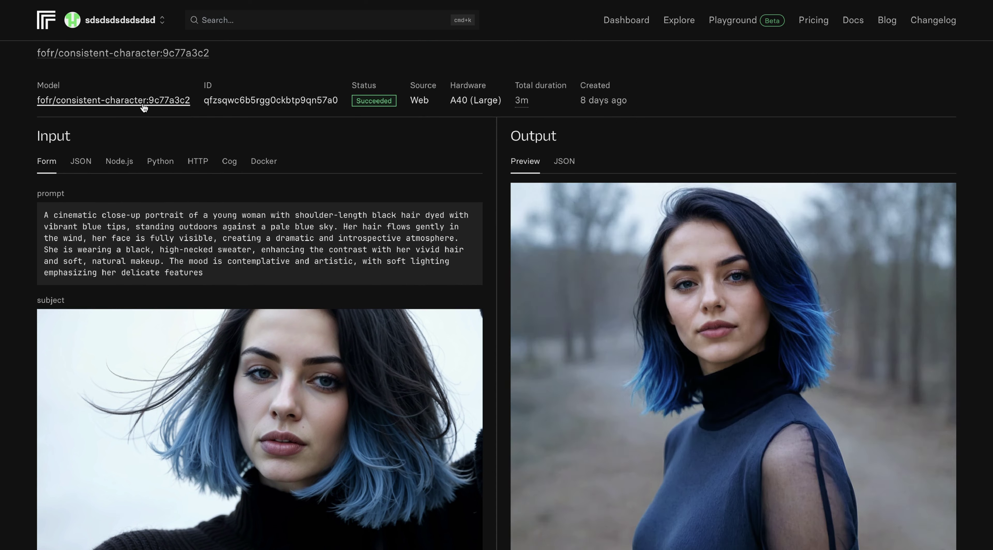
scroll(196, 179, down, 3)
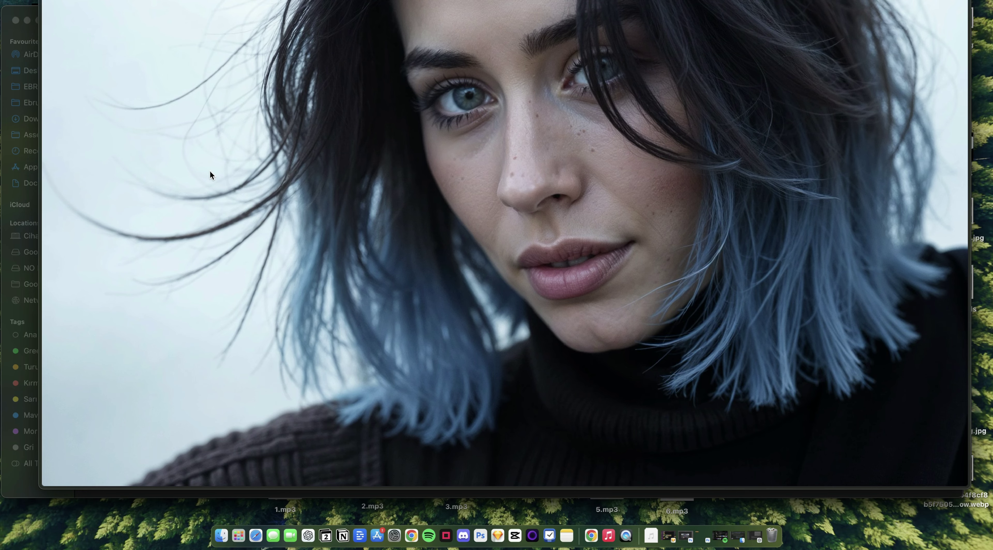
Switch to Finder and preview the close-up and portrait images in the upscaled images folder
key(space)
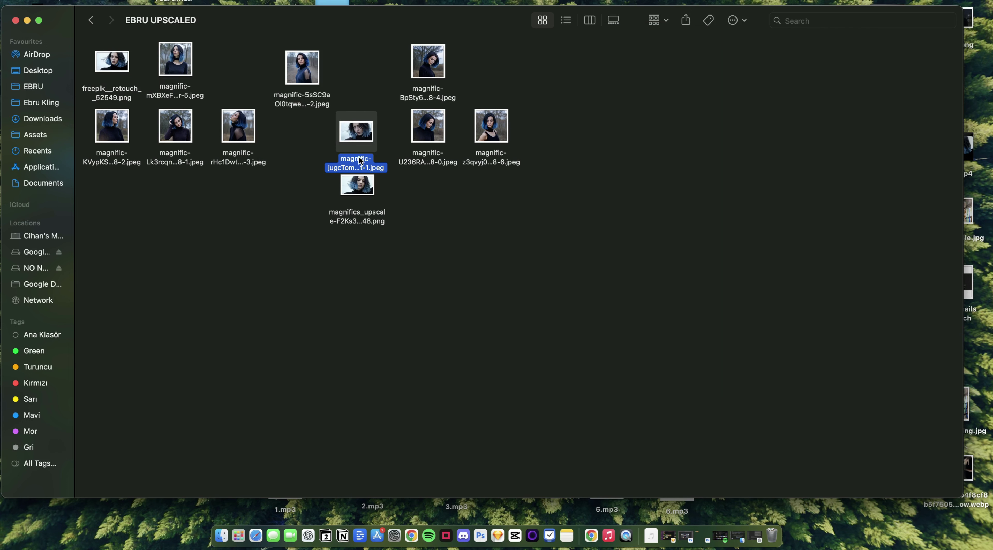
click(489, 206)
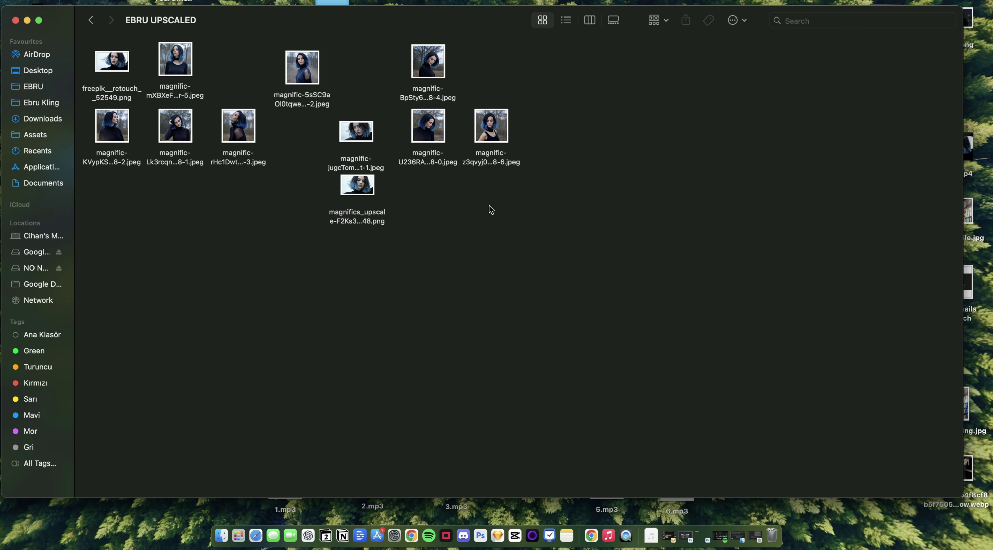
click(436, 65)
key(space)
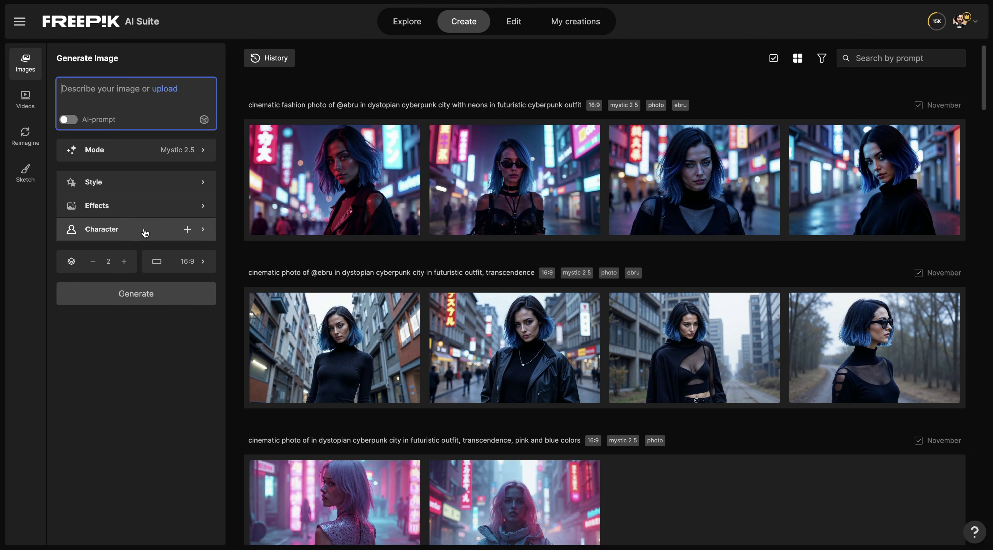
Start a new custom character in Freepik, enter the character's name and set the gender to Female
click(187, 230)
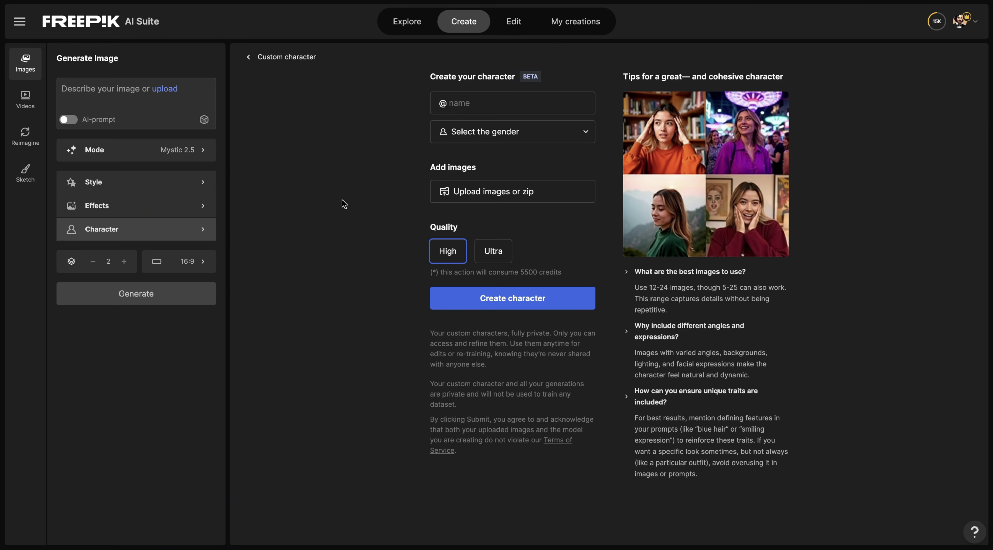
click(25, 101)
text(ebru)
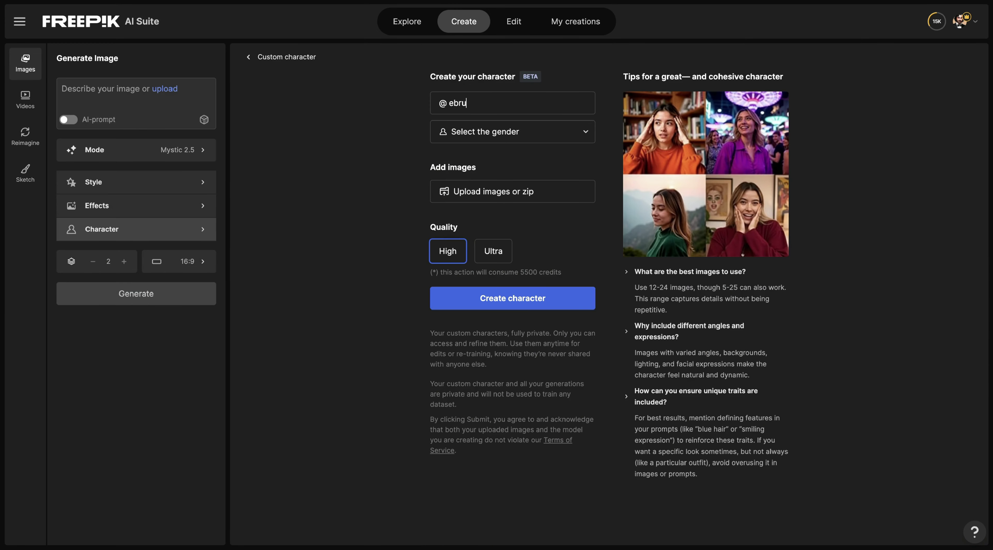
click(486, 139)
click(476, 178)
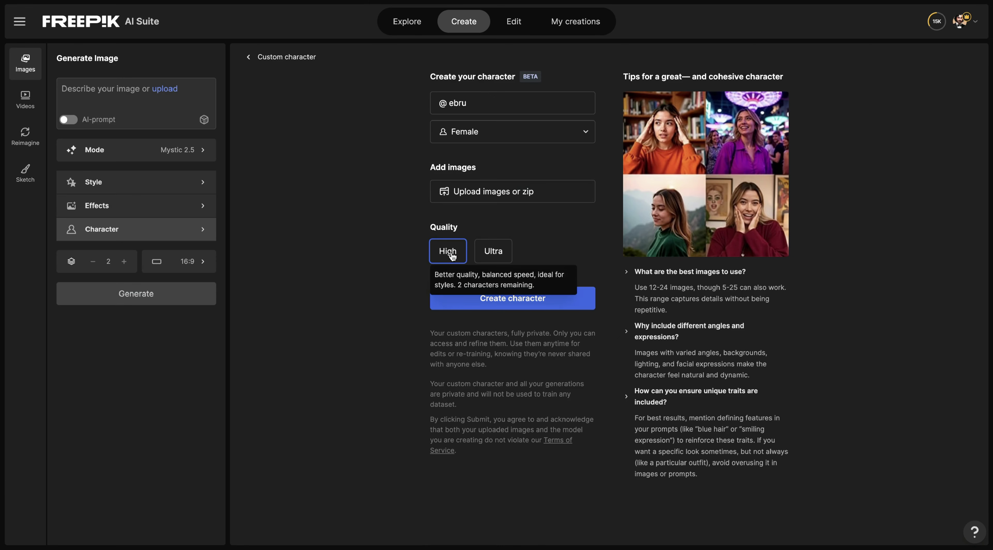
Upload the eleven portrait images of the woman and create the character at High quality
click(483, 195)
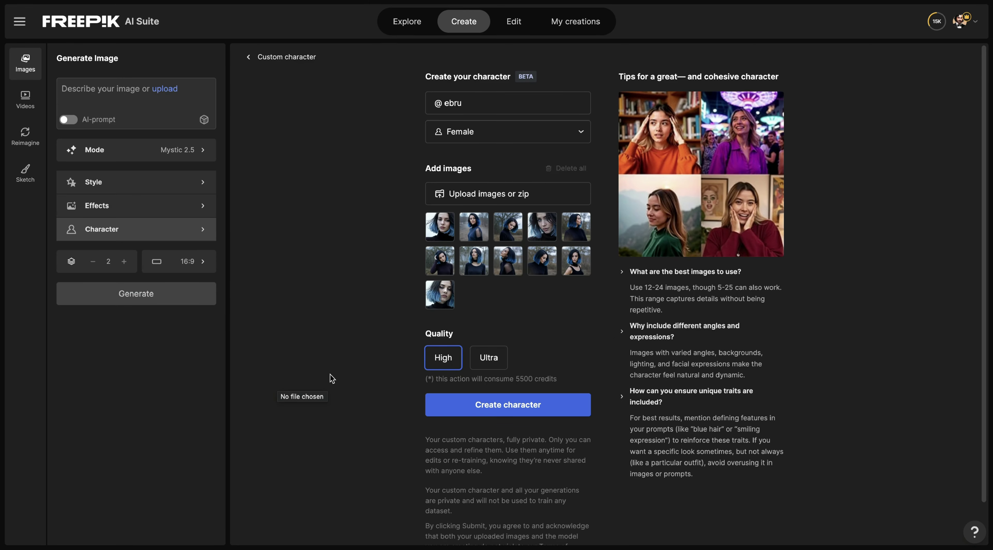
scroll(385, 335, down, 1)
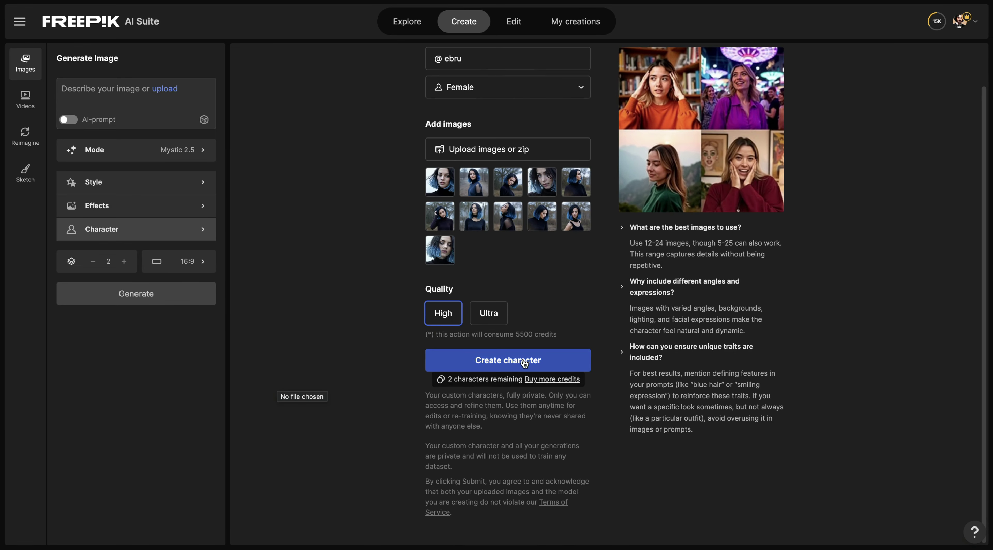
click(534, 363)
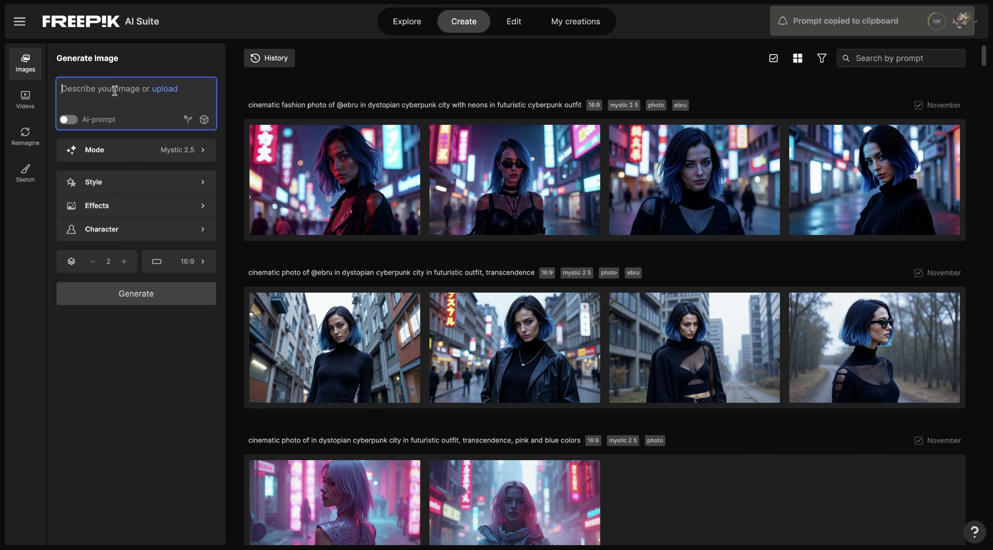
Enter an image prompt for a cinematic photo of the custom character in futuristic cyberpunk city in futuristic military inspired outfit, transcendence, hip hop aesthetics
click(106, 93)
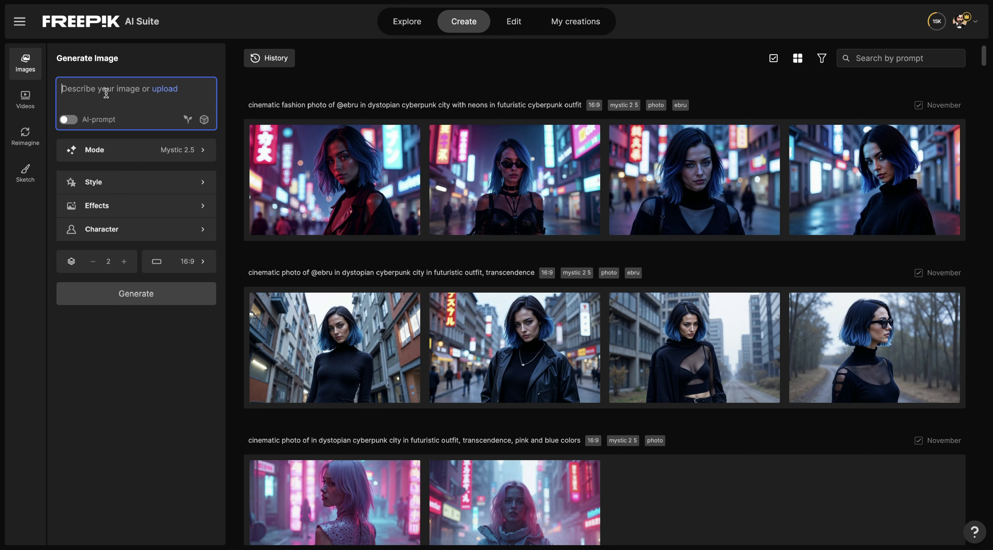
text(cinematic photo of @ebru in futuristic cyberpunk city in futuristic military inspired outfit, transcendence, hip hop aesthetics)
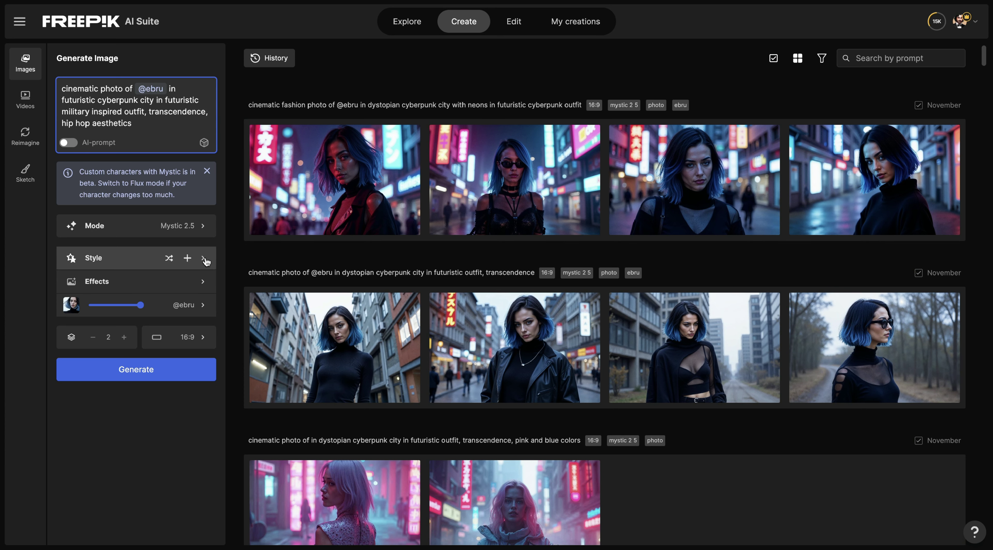
Compare the Flux and Mystic model options available for image generation
click(204, 225)
mouse_move(348, 299)
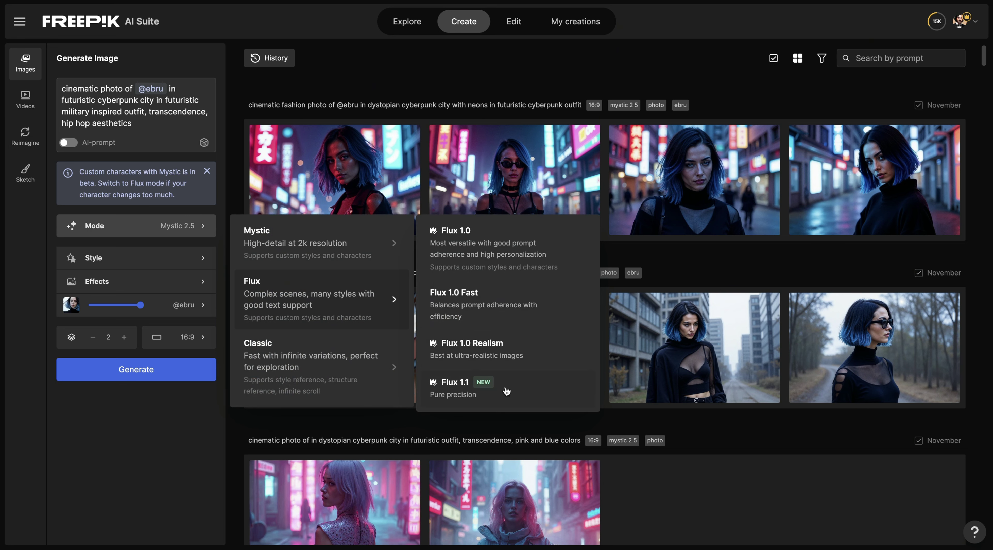
mouse_move(389, 245)
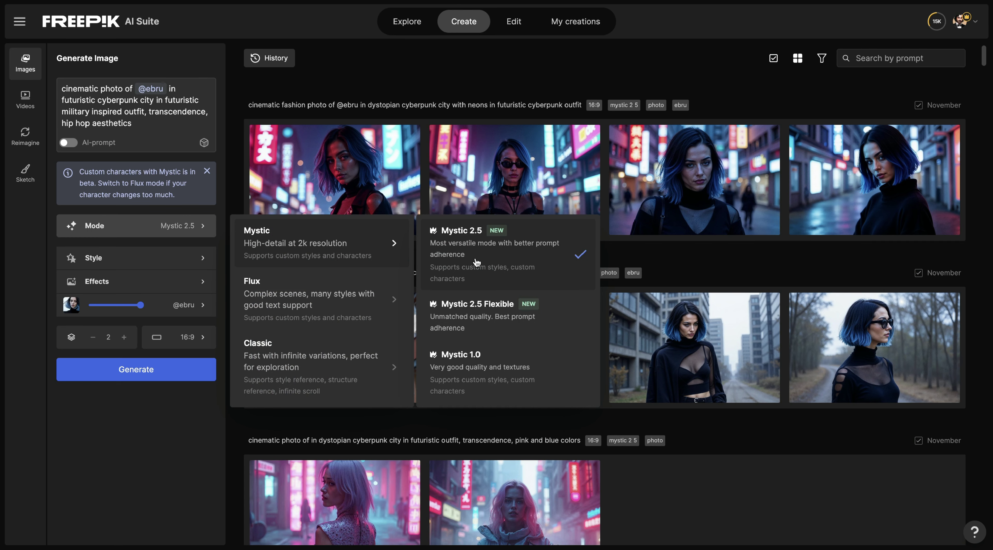
click(550, 69)
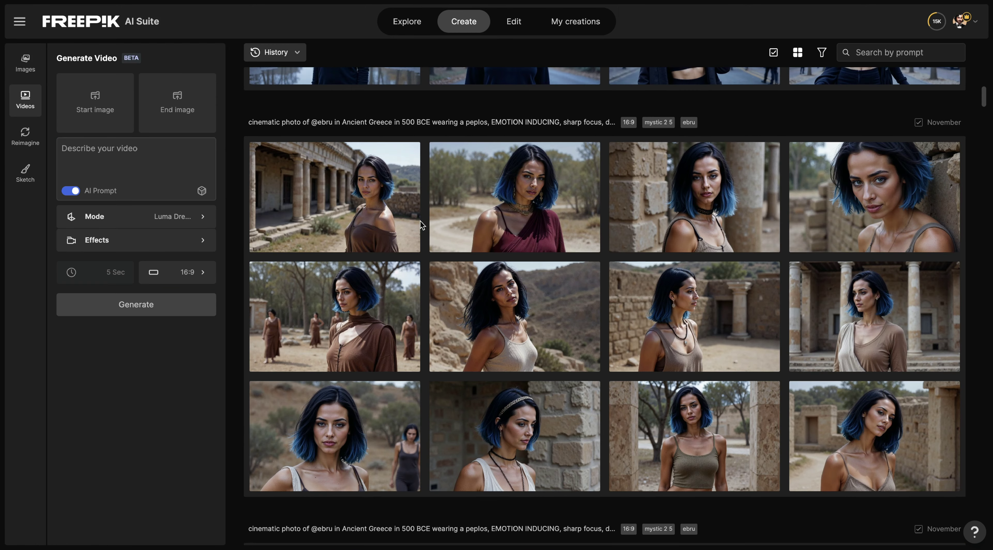
Set the video's start image to the history picture of the woman in a draped beige-brown top before stone columns
scroll(419, 221, down, 1)
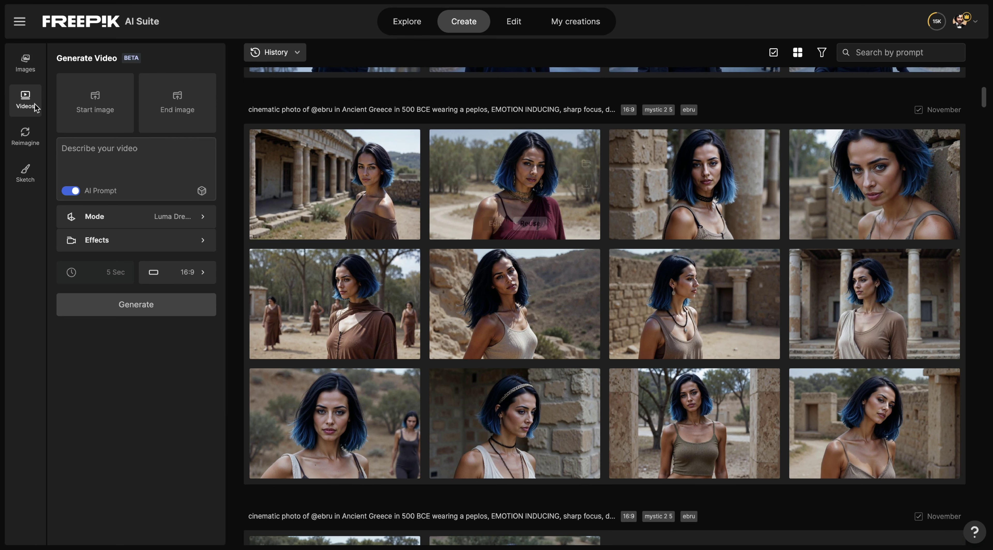
click(106, 115)
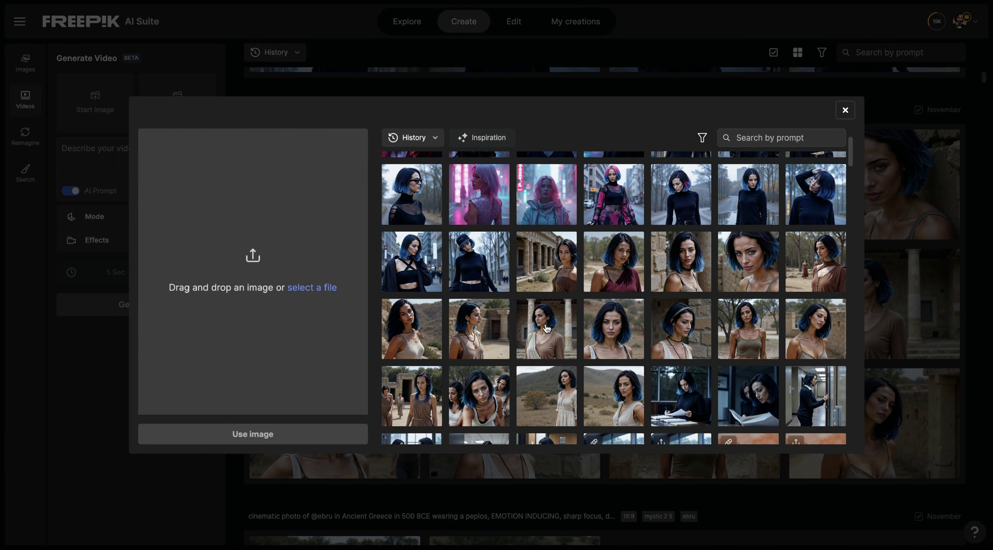
click(547, 329)
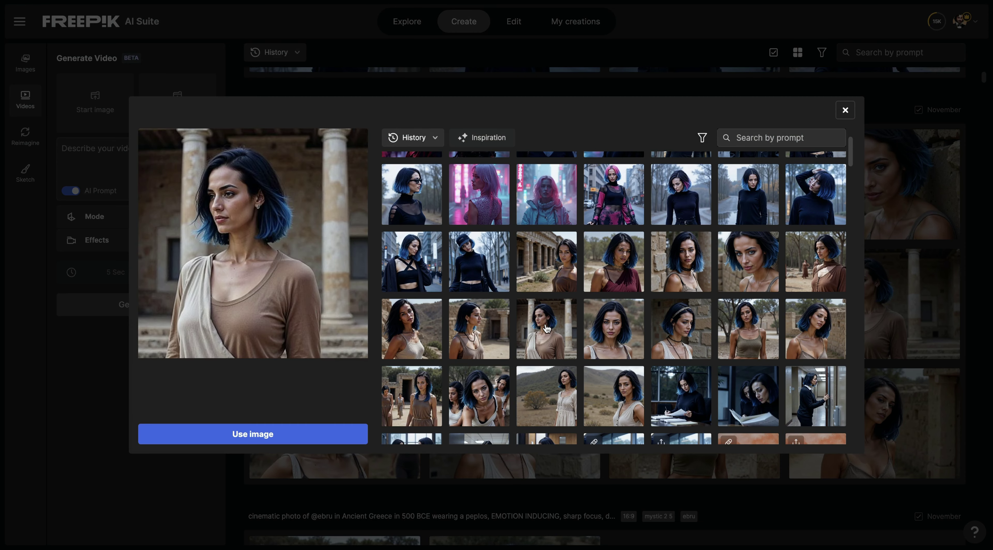
click(258, 434)
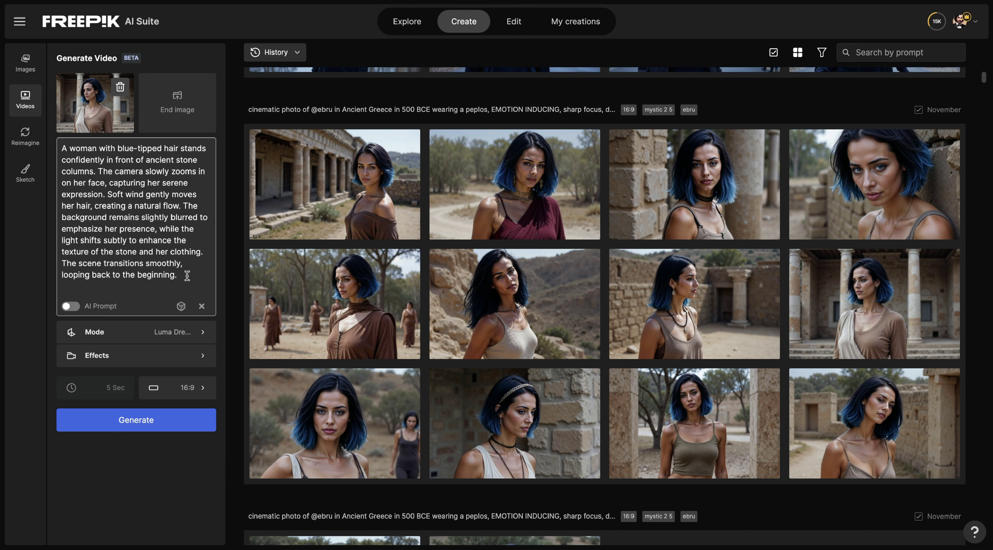
Look through the available video generation models and their descriptions
click(196, 337)
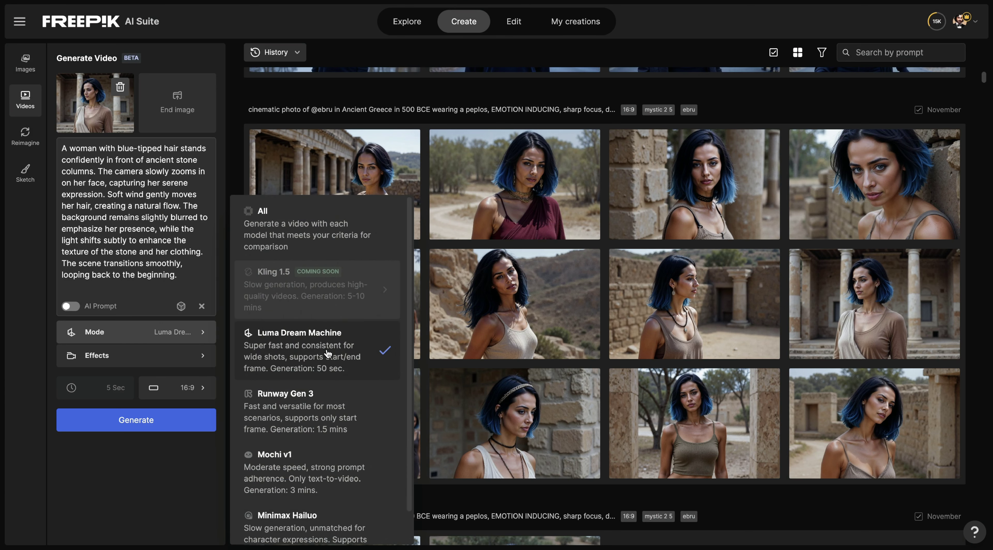
scroll(327, 354, down, 1)
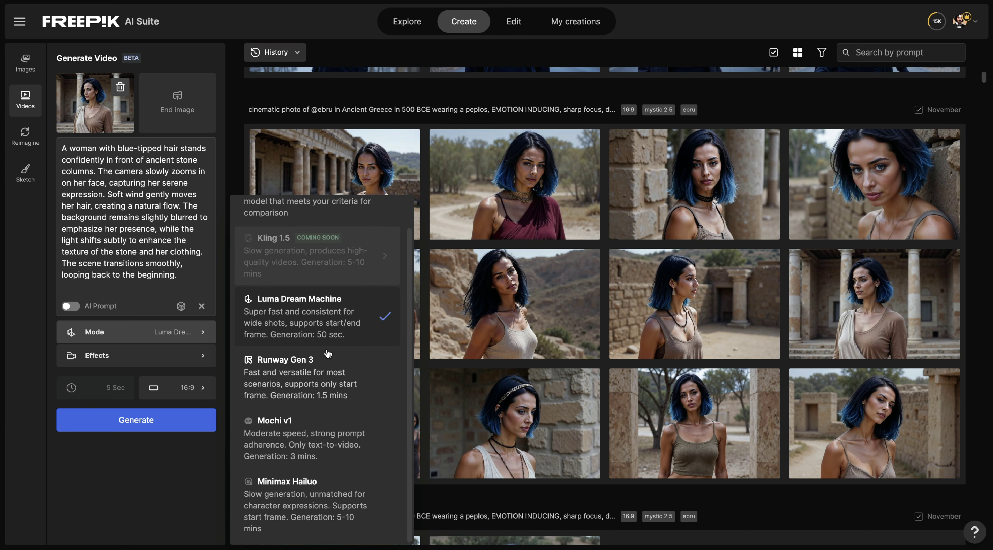
scroll(324, 382, up, 1)
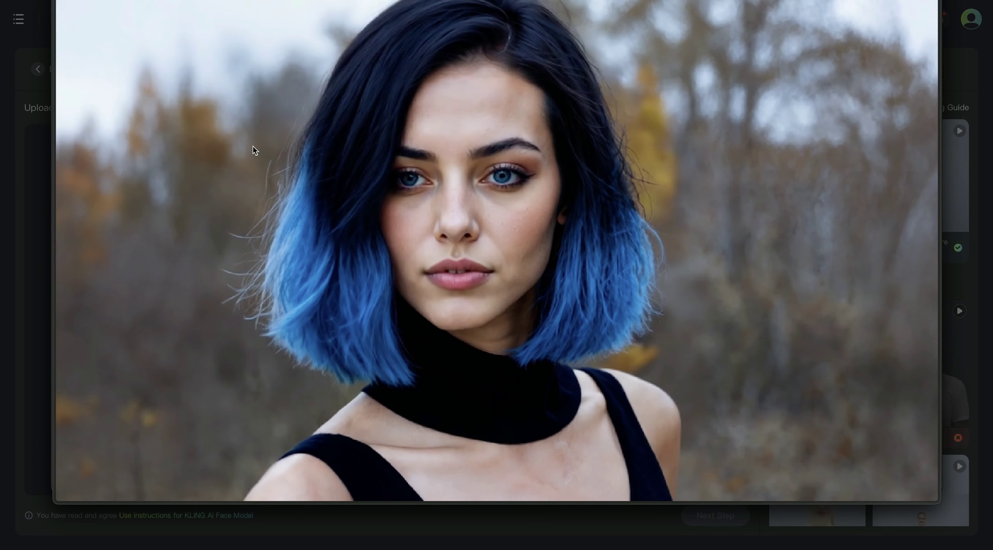
In KLING AI, add all the videos in the "All closeups" folder as the face model's additional training videos
key(Escape)
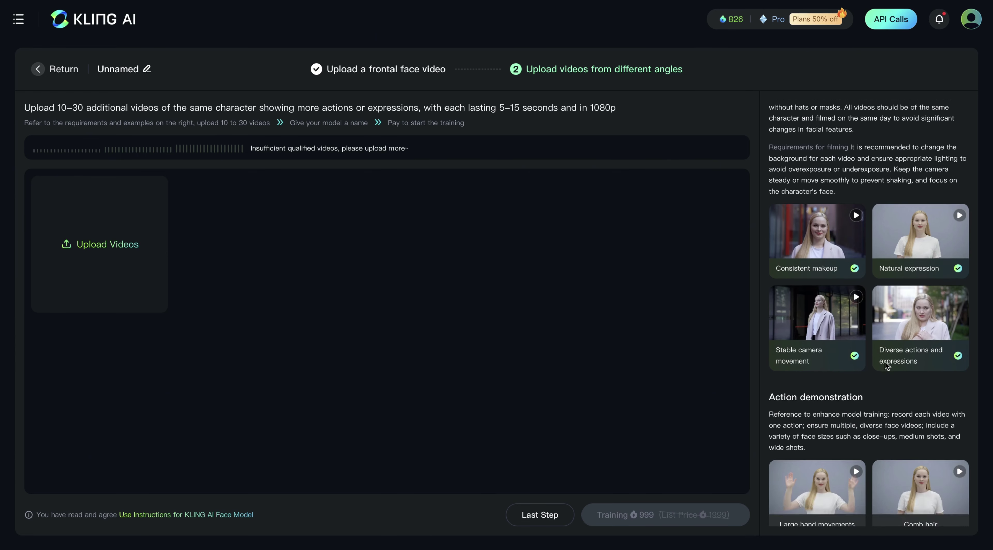
click(133, 227)
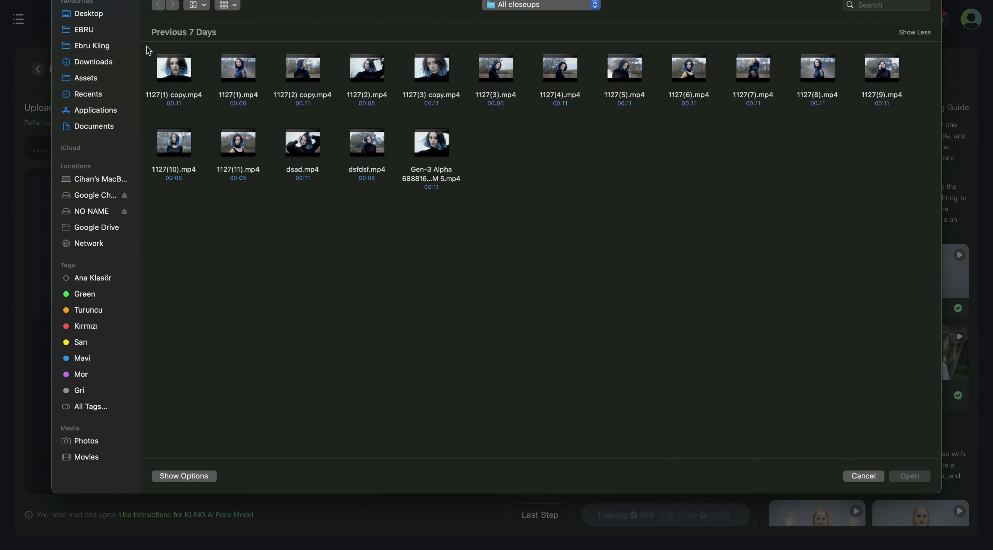
drag(148, 50, 902, 269)
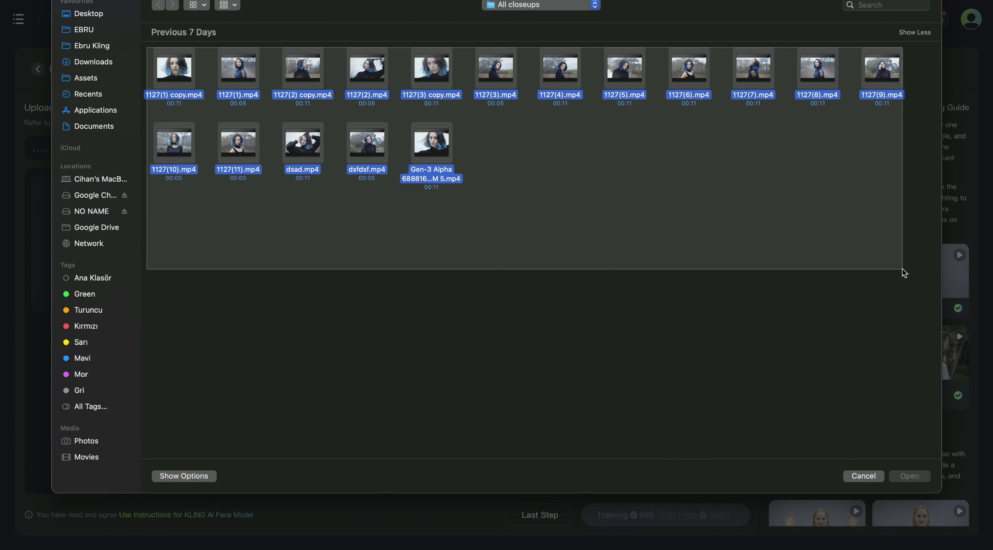
key(Return)
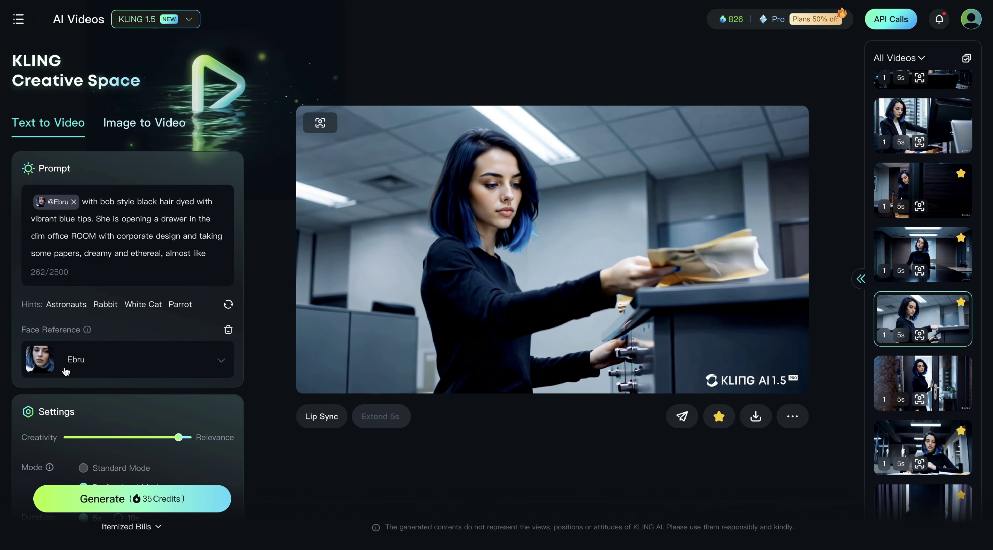
Check the face models offered as Face Reference for text-to-video generation
click(190, 366)
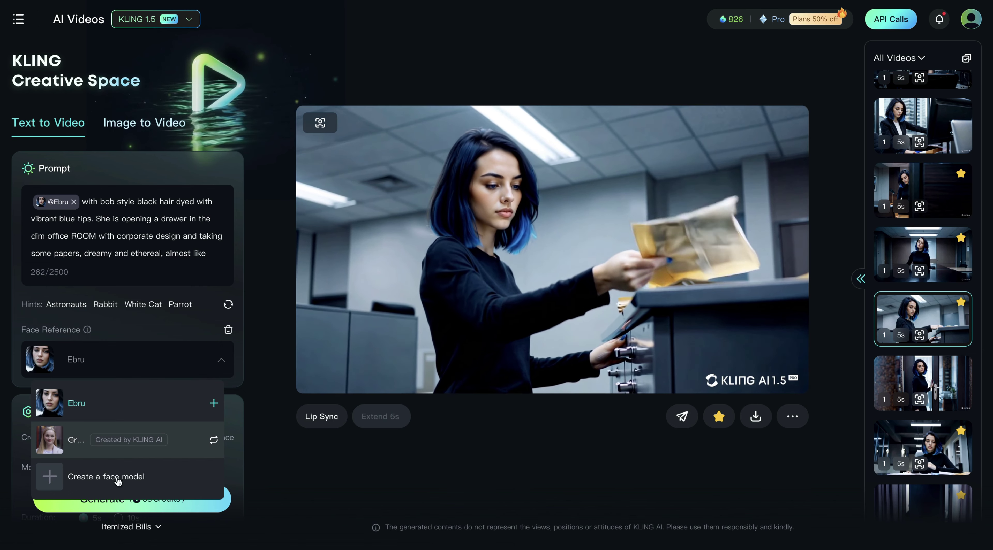
click(137, 397)
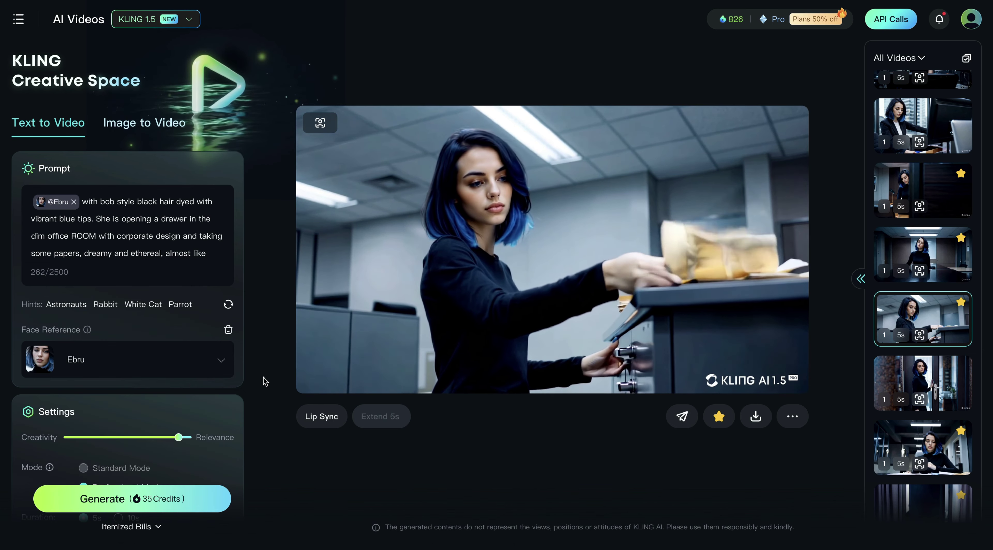
click(222, 362)
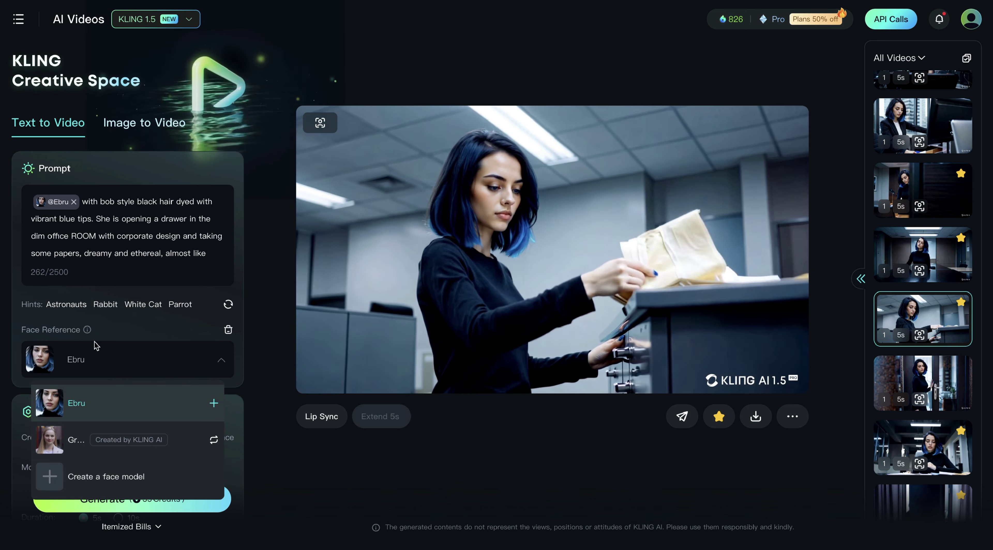
click(94, 342)
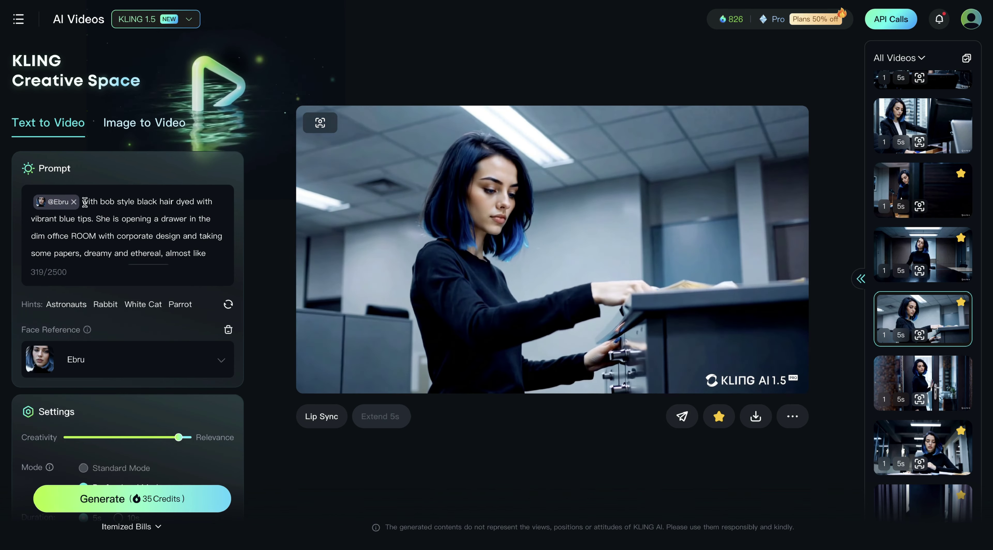
Examine the prompt's hair description, "with bob style black hair dyed with vibrant blue tips."
drag(85, 201, 92, 219)
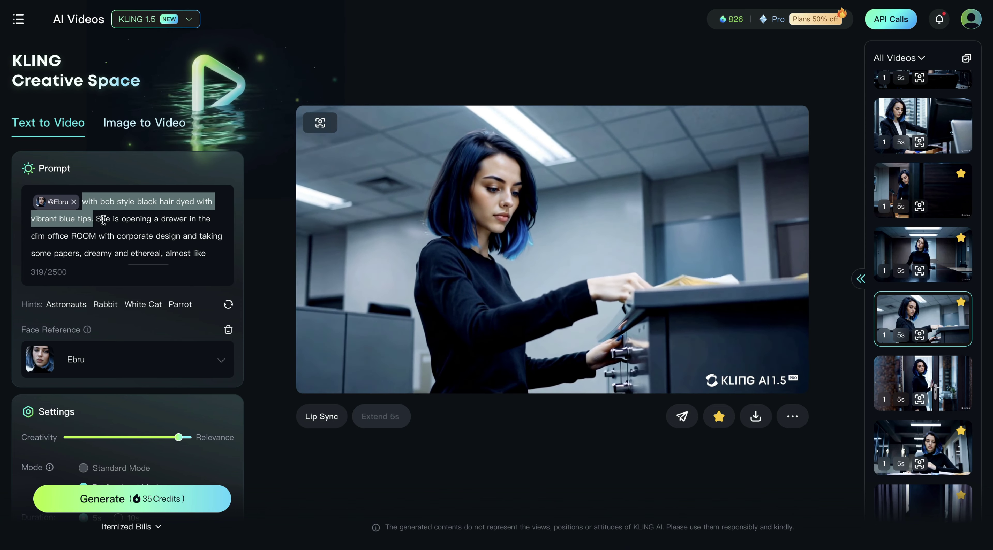
click(103, 220)
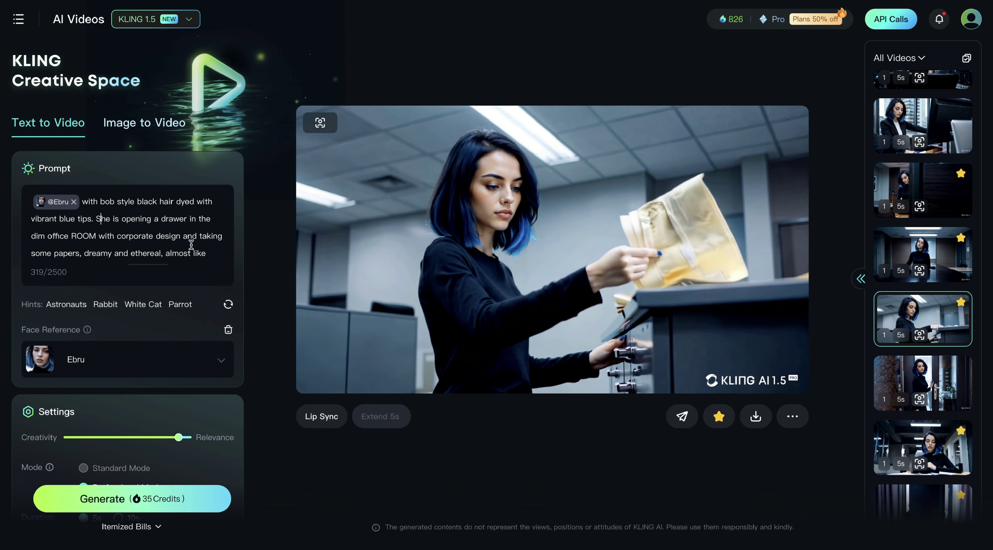
Switch to Freepik and inspect the prompt of the marble painting image showing the woman by a window with a brush
mouse_move(479, 209)
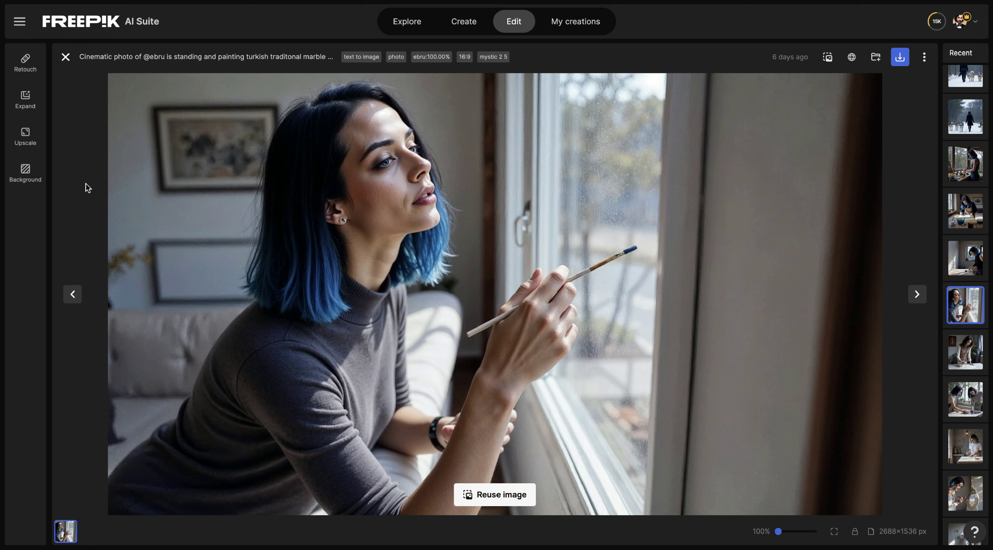
click(204, 57)
click(108, 93)
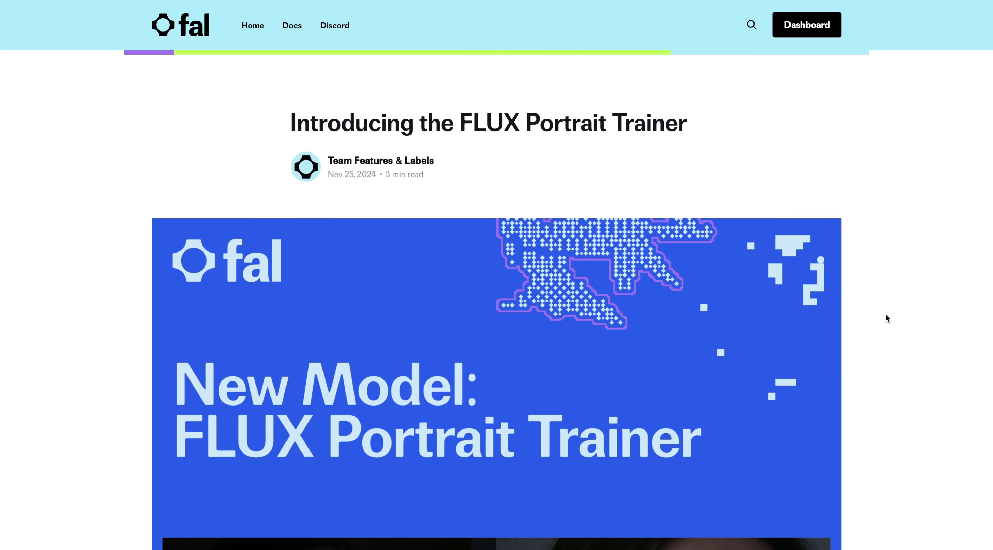
Read fal's article introducing the FLUX Portrait Trainer
scroll(886, 316, down, 7)
scroll(886, 316, up, 1)
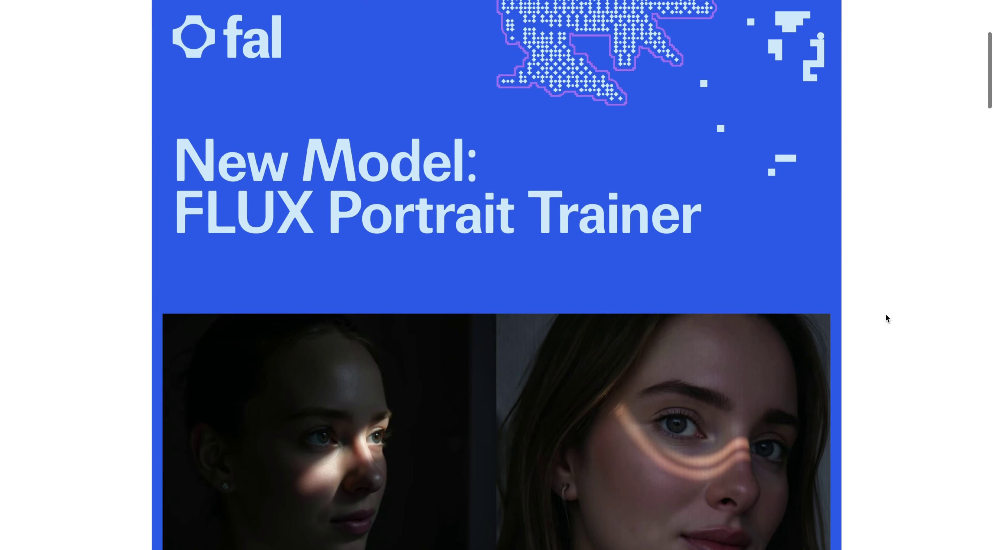
scroll(886, 318, down, 8)
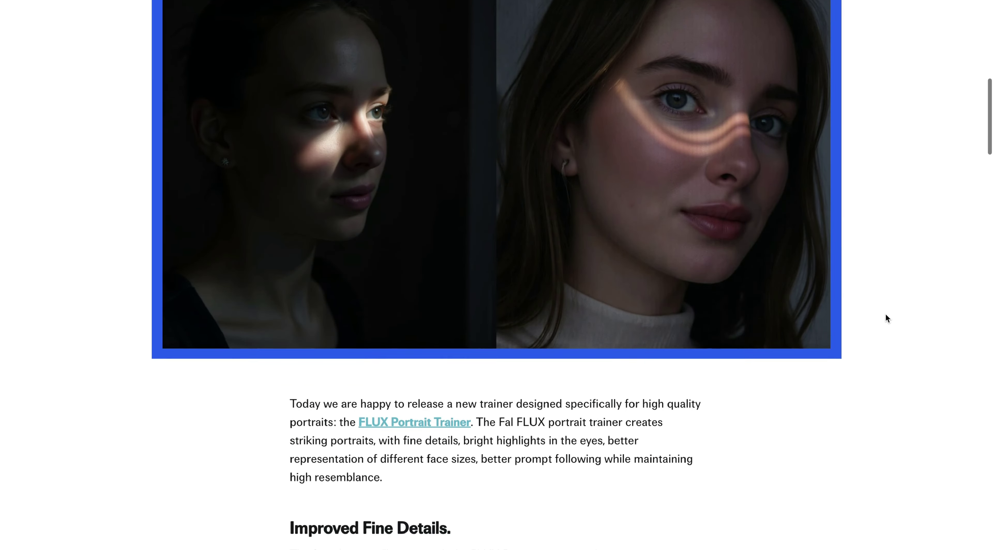